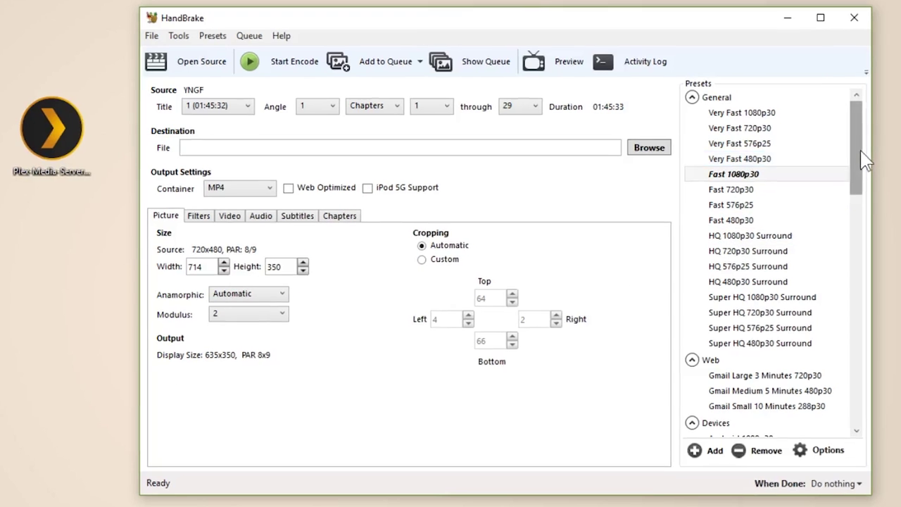
Step: Choose the Very Fast 480p30 preset from the General presets for the encode
left_click_drag(866, 160, 865, 237)
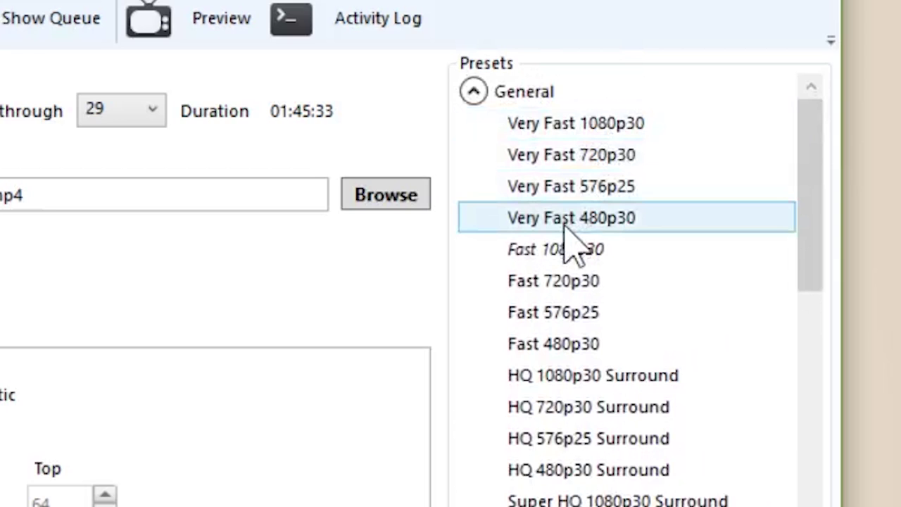
left_click(567, 224)
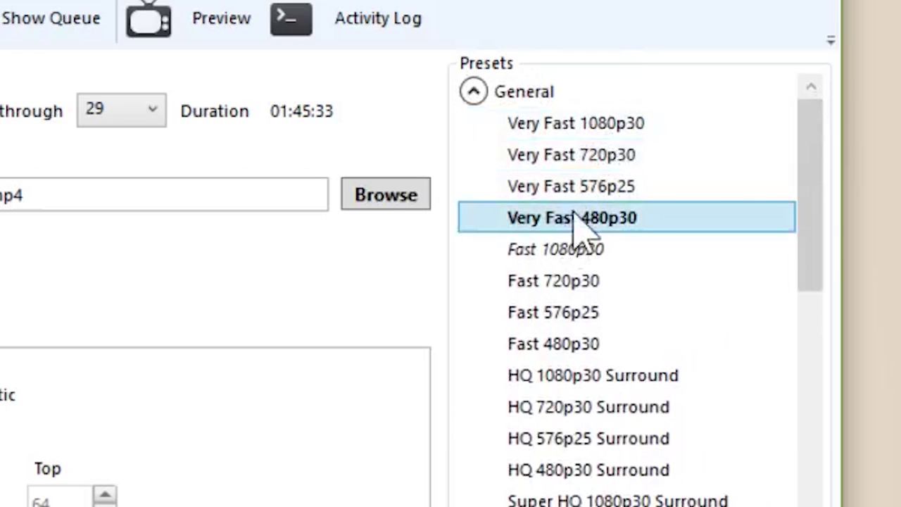
key("Up")
left_click(617, 219)
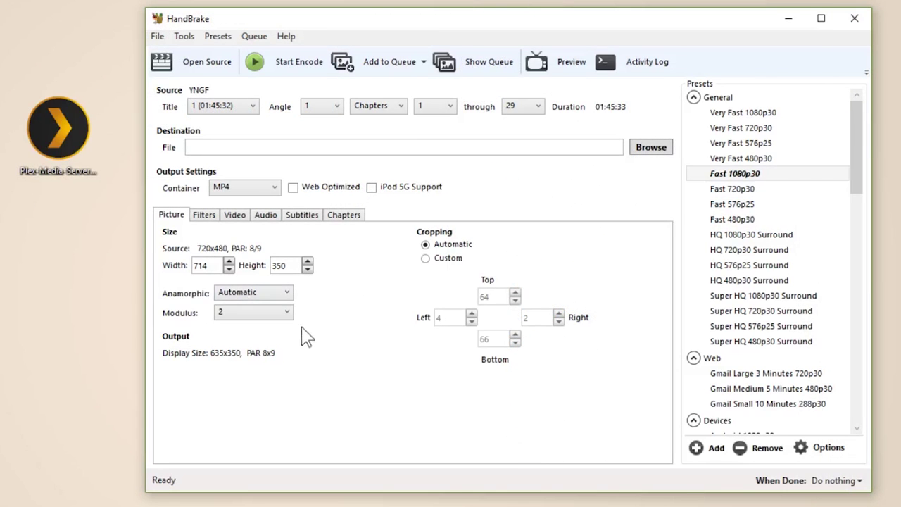
Step: Review the filter, video and audio settings of the encode
left_click(210, 219)
left_click(238, 219)
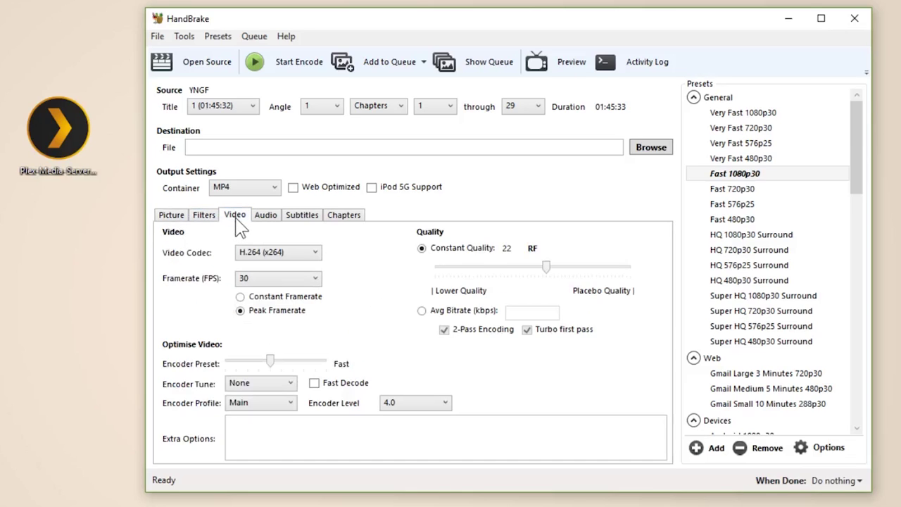
left_click(262, 218)
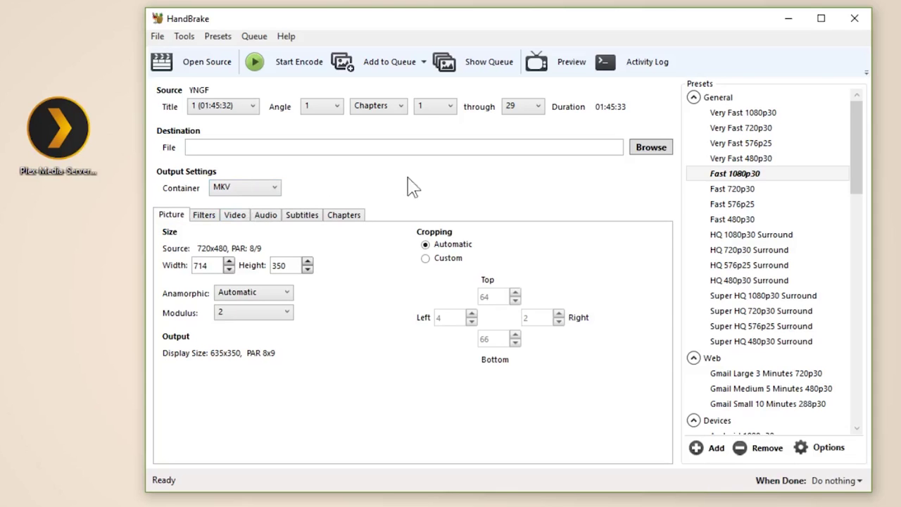
Step: Browse for the output destination, create a Young Frankenstein folder on the Desktop and open it
left_click(651, 148)
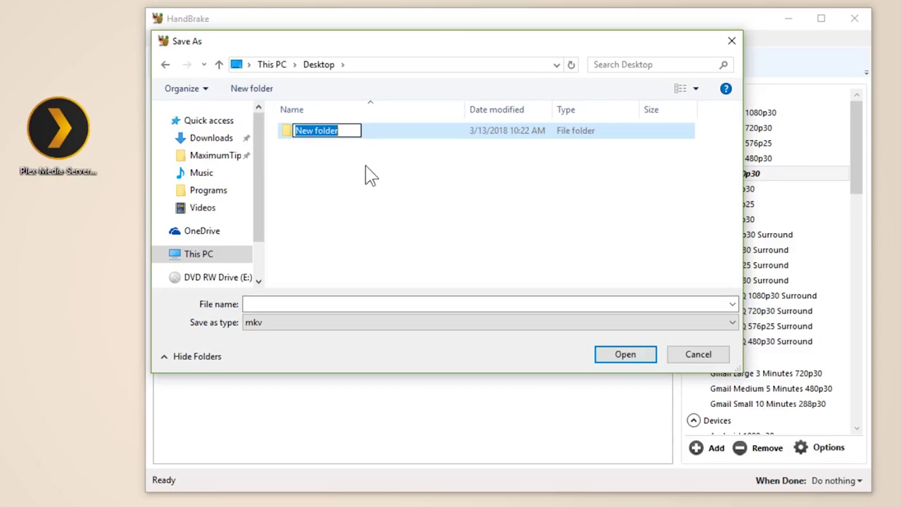
type("Youn")
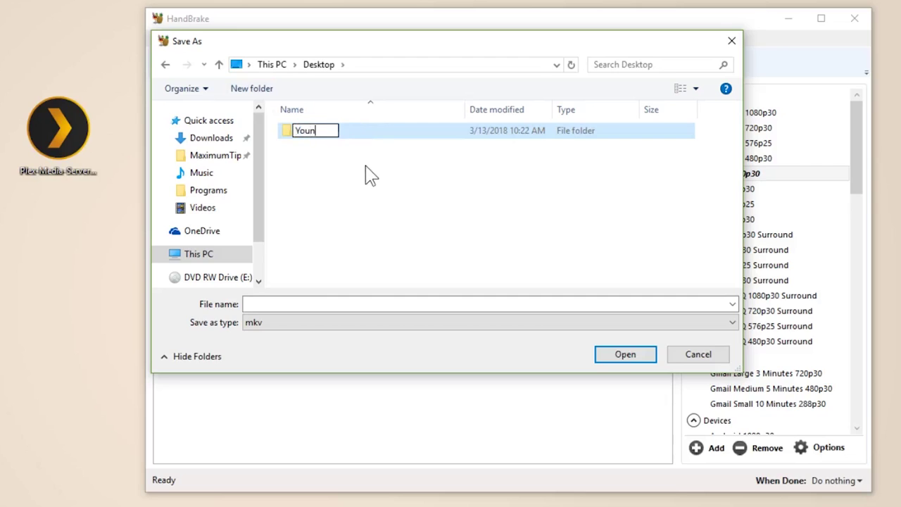
type("g Frank")
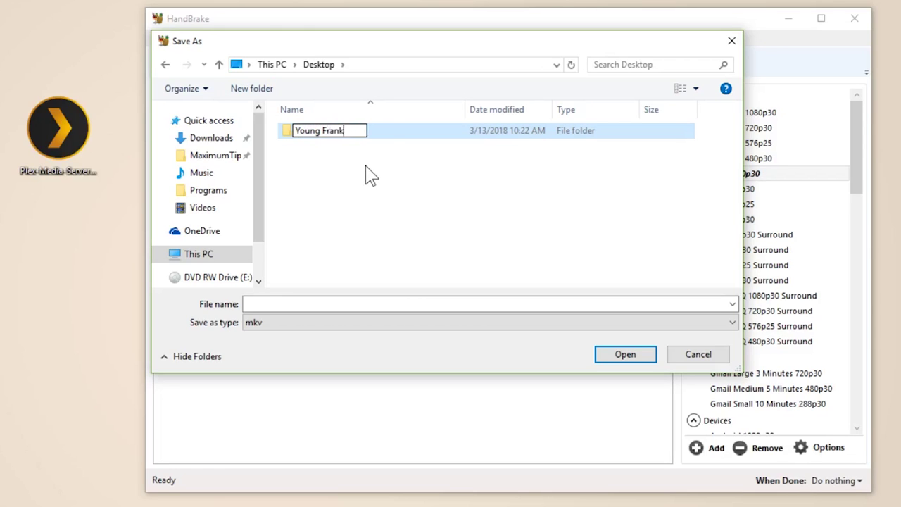
type("enstein")
left_click(385, 154)
left_click(357, 134)
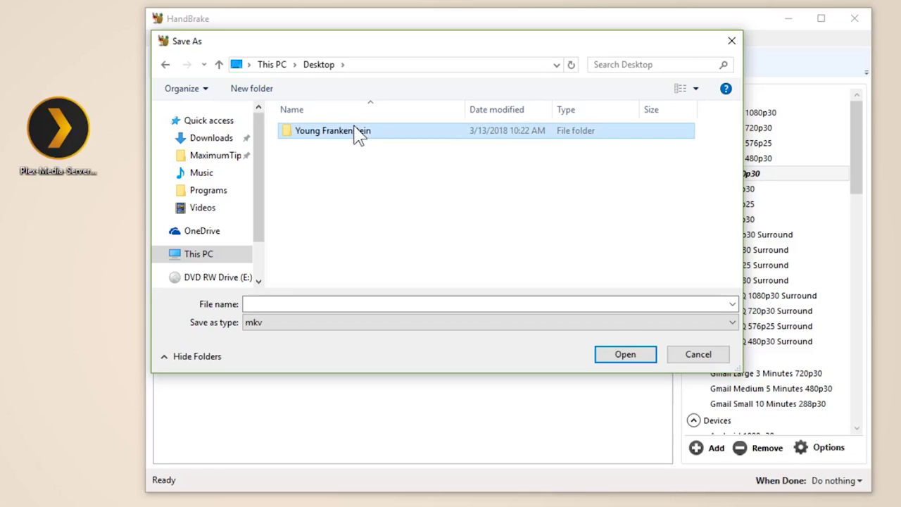
double_click(357, 134)
Step: Name the output file Young Frankenstein and save it as the mkv destination
left_click(312, 305)
type("Young Frankenstein")
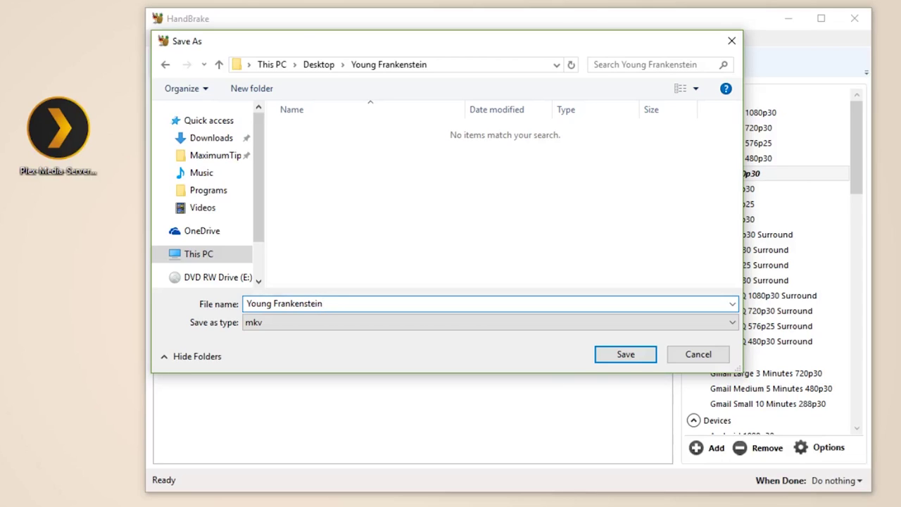
left_click(634, 359)
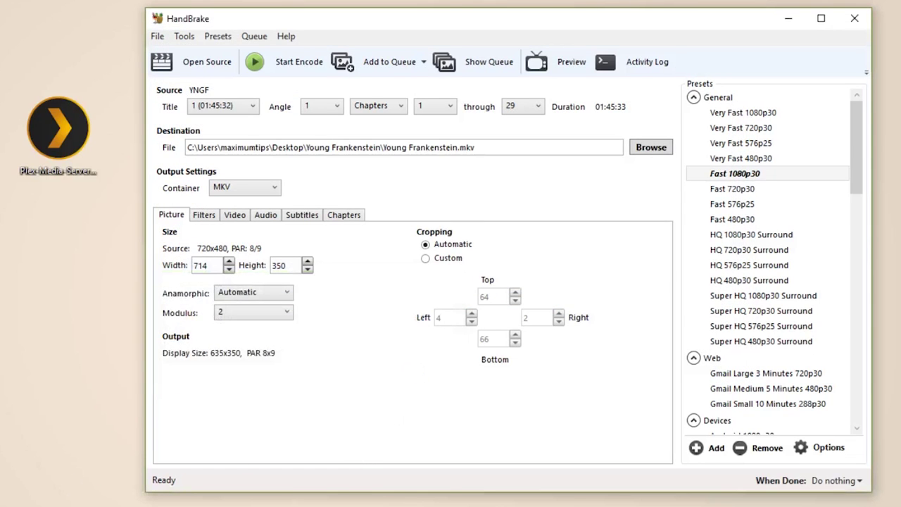
Step: Set the when-done action to Quit HandBrake and start the encode
left_click(792, 495)
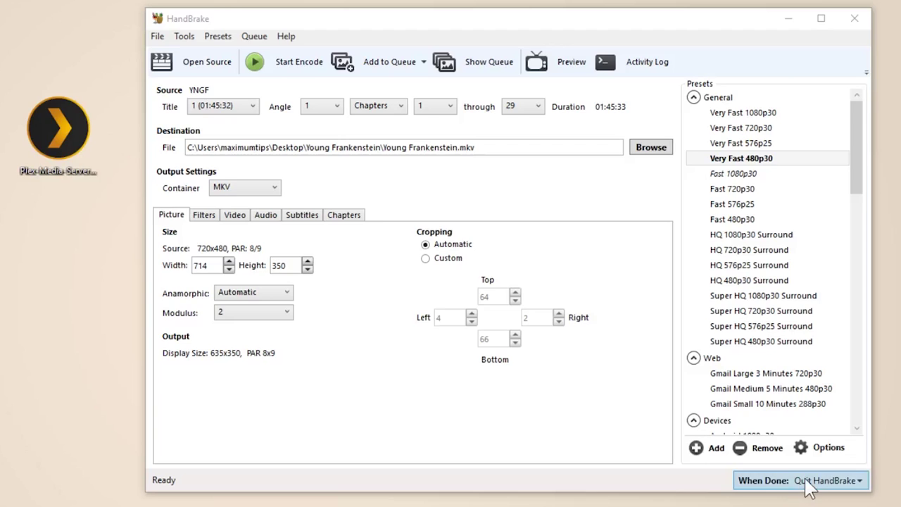
left_click(291, 70)
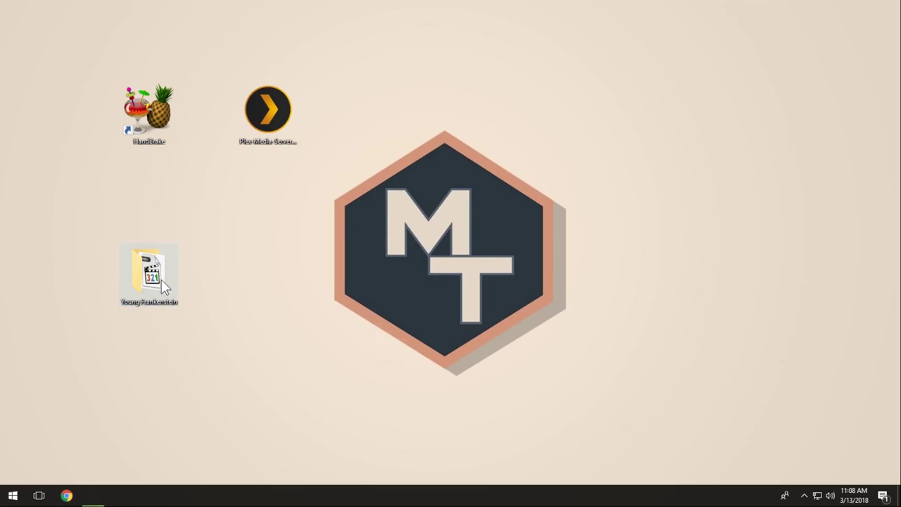
Step: Run the Plex Media Server installer from the desktop, install the server and launch it
double_click(259, 105)
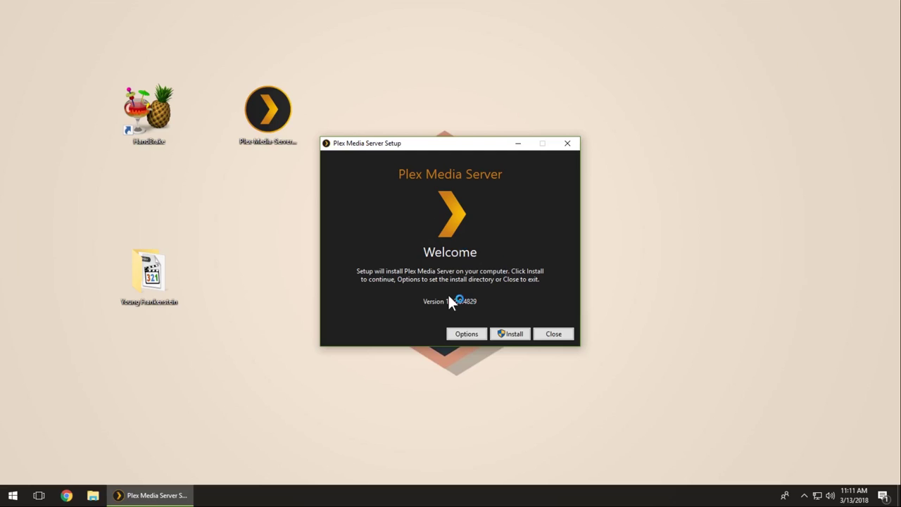
left_click(501, 334)
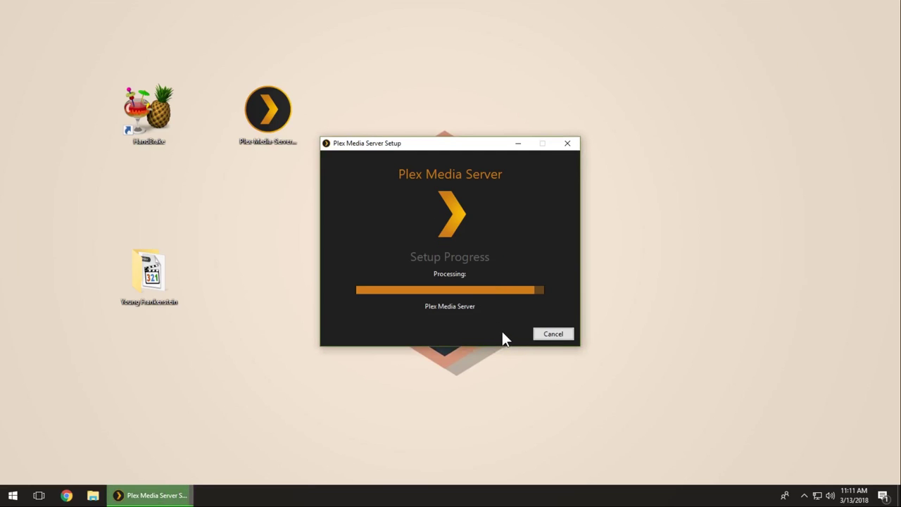
left_click(451, 279)
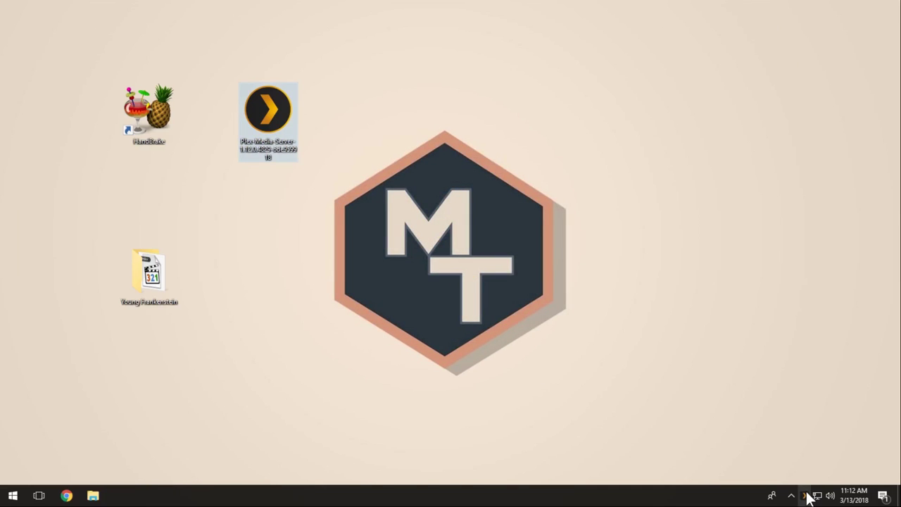
Step: Open Plex in the browser, continue with email and choose to sign up with email
left_click(574, 389)
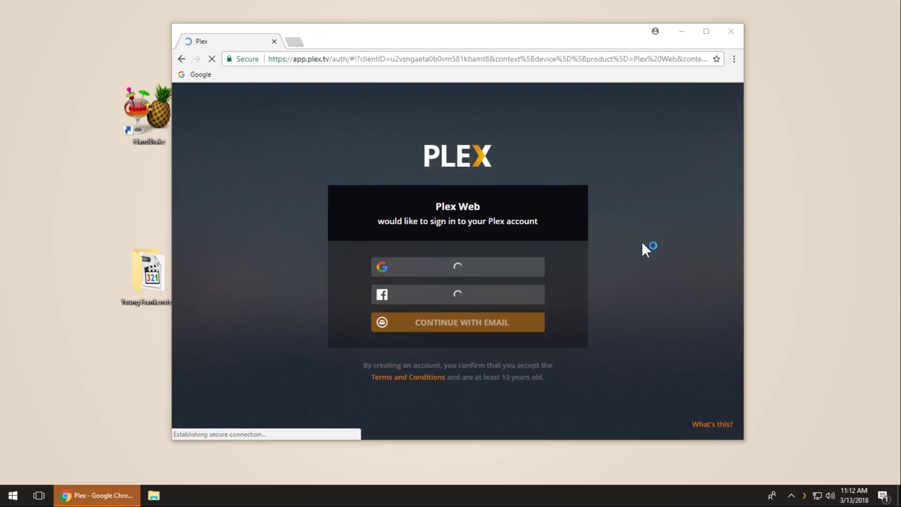
left_click(525, 322)
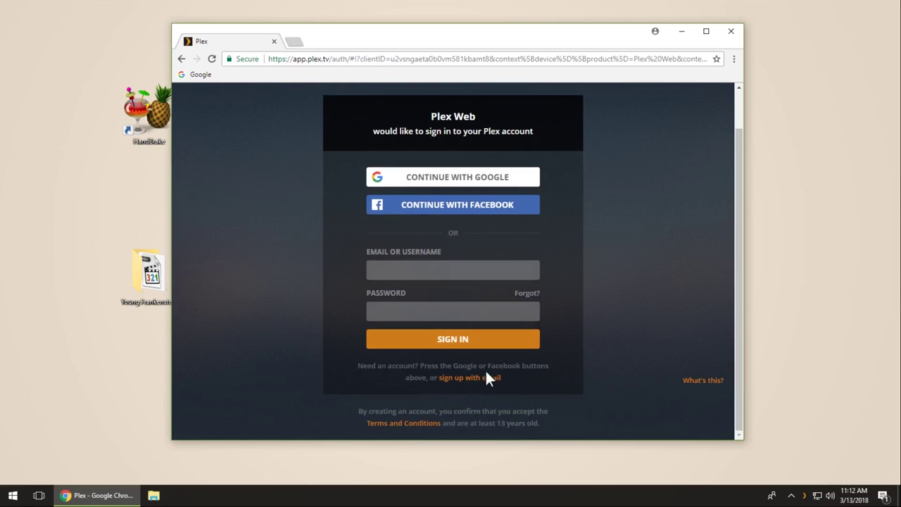
left_click(485, 380)
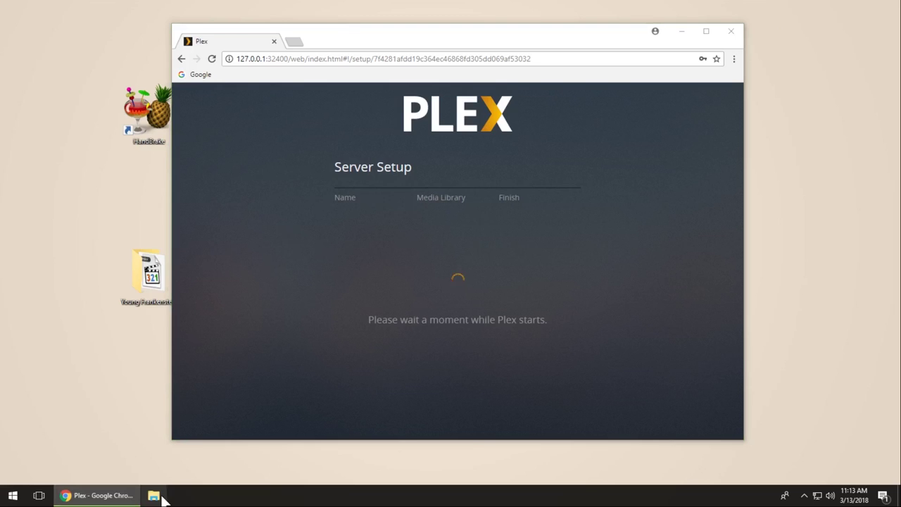
Step: In File Explorer, create a Movies folder inside Videos and move the desktop's Young Frankenstein folder into it
left_click(156, 495)
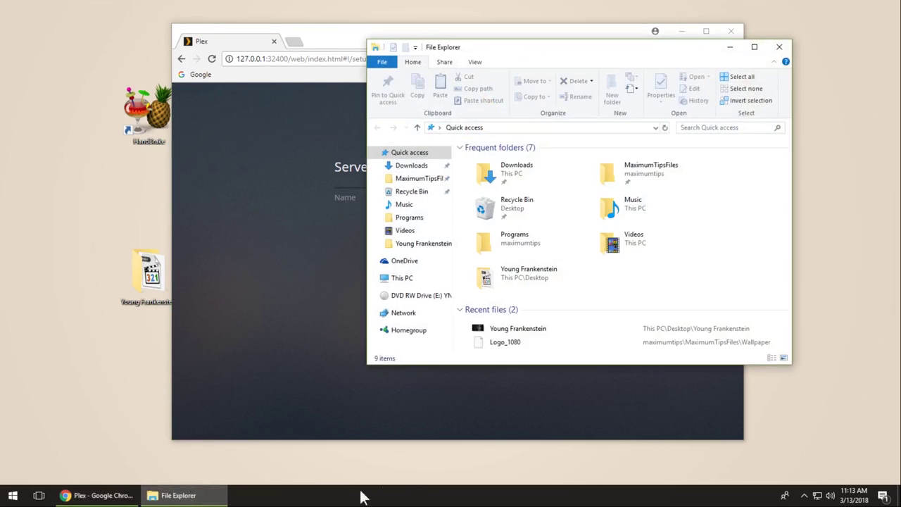
left_click(603, 232)
double_click(603, 232)
left_click(611, 90)
type("Movies")
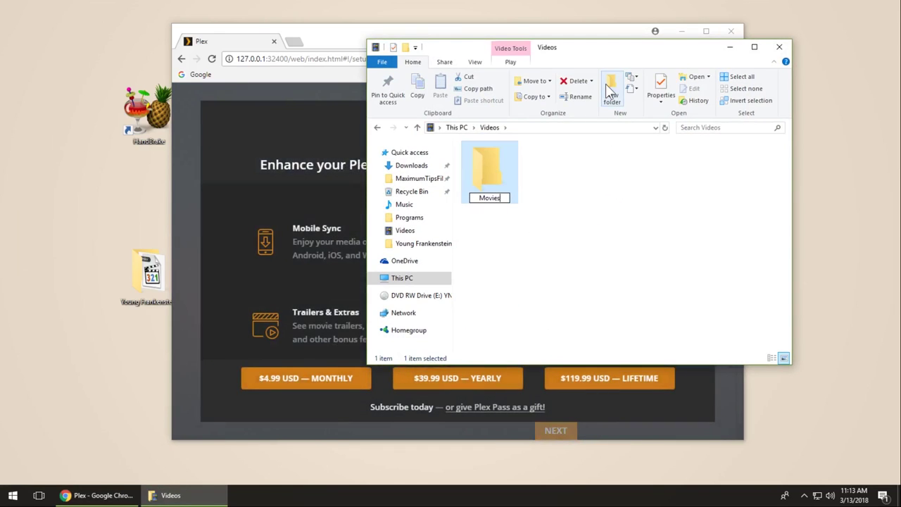
key("Return")
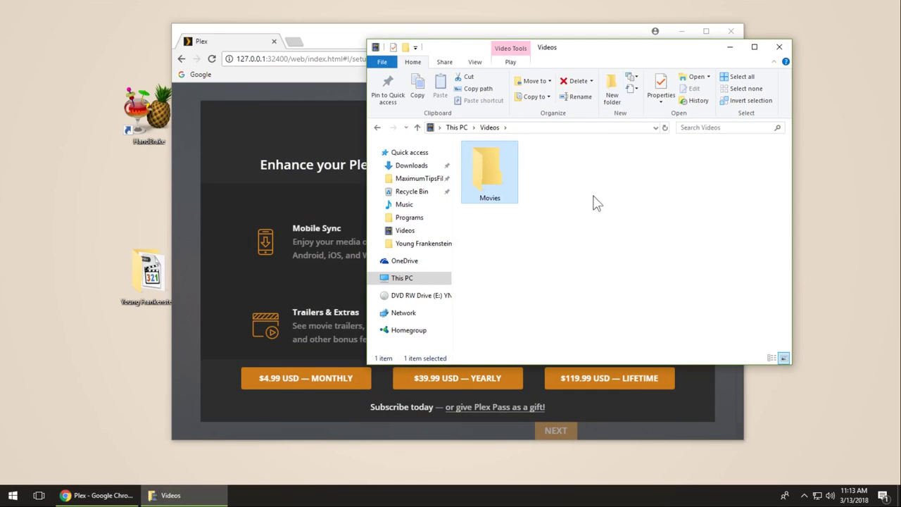
left_click_drag(148, 275, 500, 166)
Step: Return to the Plex server setup, name the server MaximumTipsServer and continue to the media library stage
left_click(555, 430)
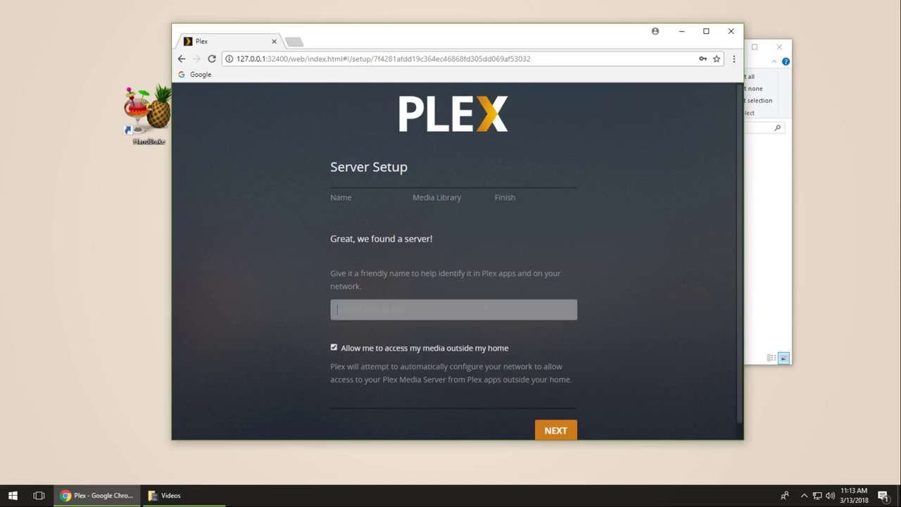
left_click(546, 415)
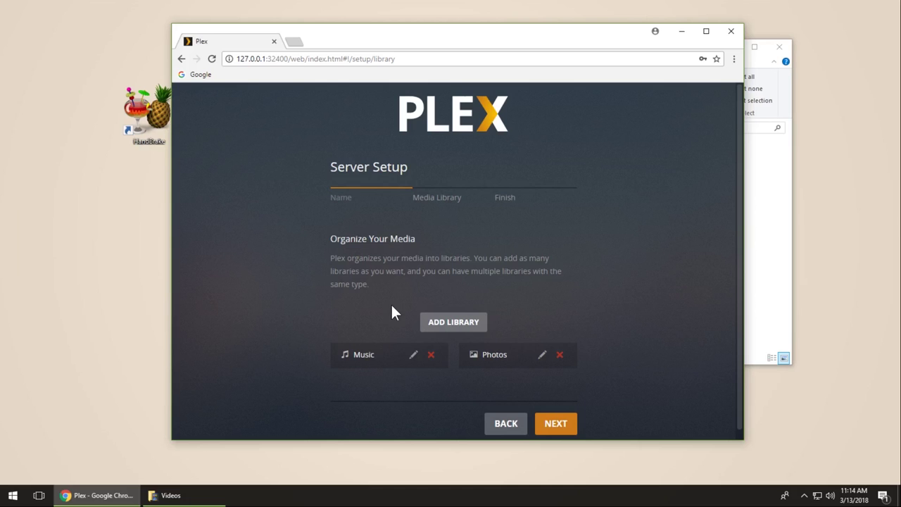
Step: Start adding a library of type Movies, keeping the name Movies and the language English
left_click(451, 320)
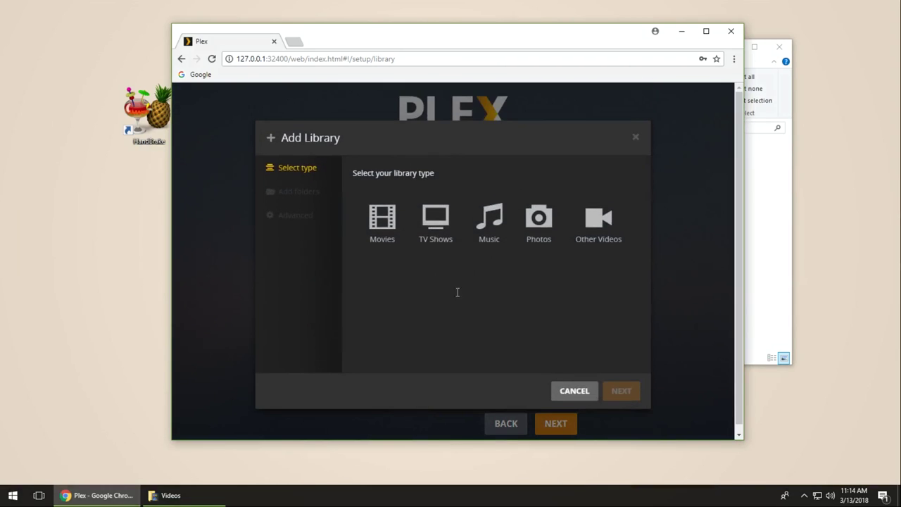
left_click(389, 221)
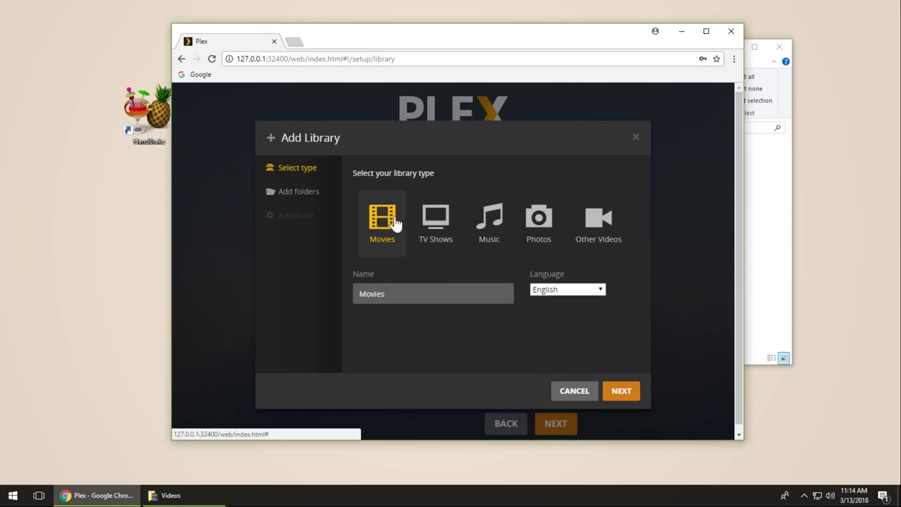
left_click(622, 391)
Step: Add the Movies folder inside the account's Videos folder as the library source and create the library
left_click(498, 204)
scroll(499, 341, "down", 8)
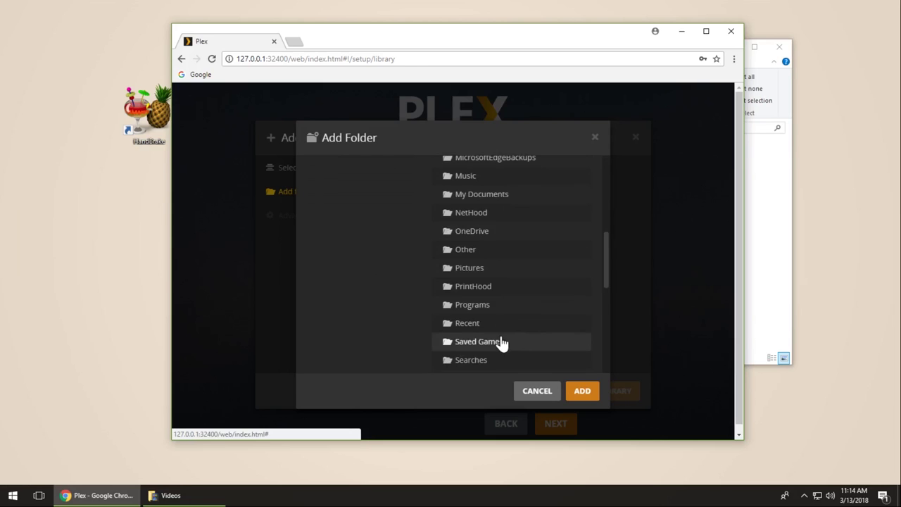
left_click(496, 335)
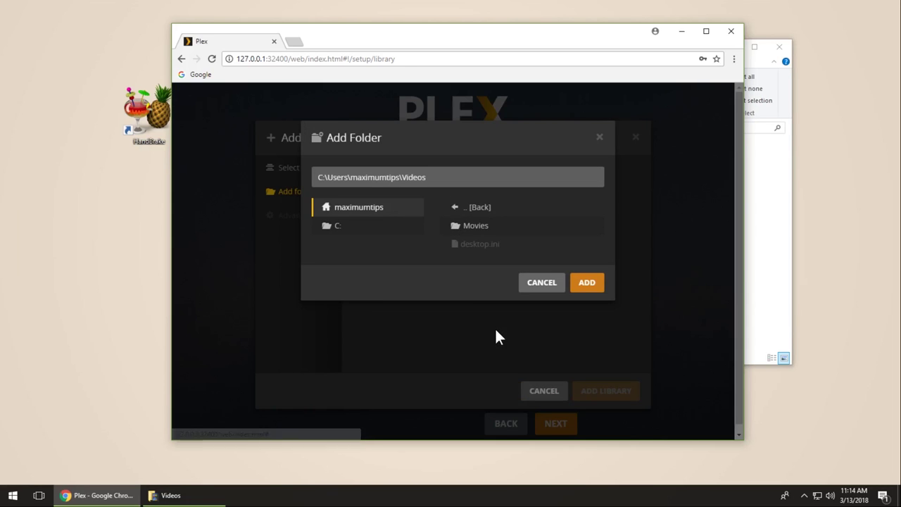
left_click(474, 227)
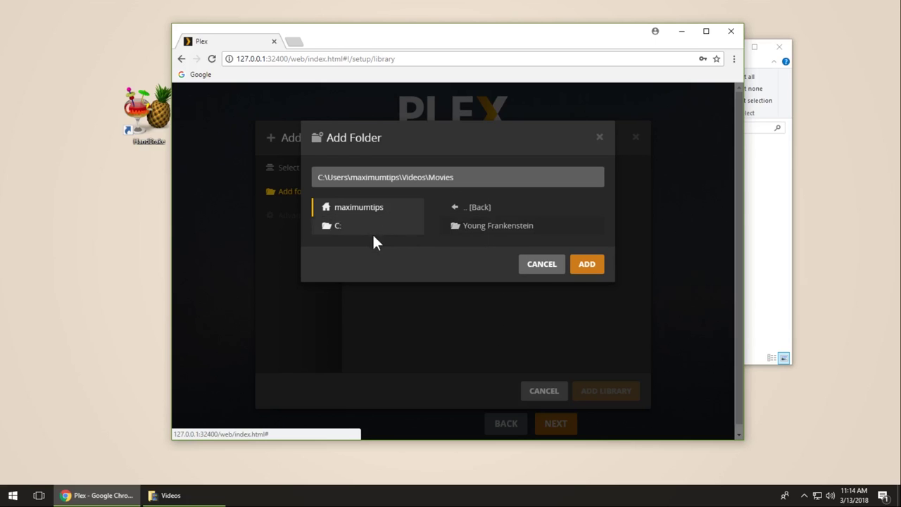
left_click(590, 271)
left_click(597, 391)
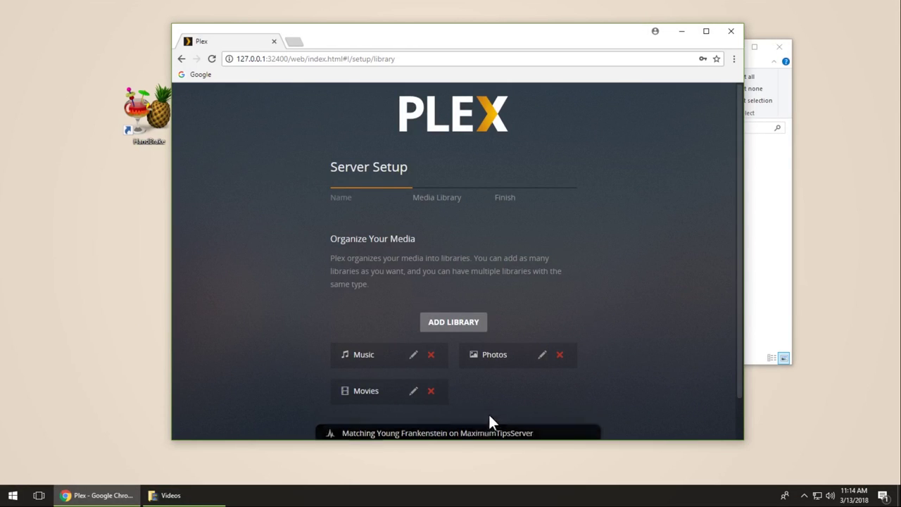
Step: Continue past the library stage, open the Plex apps download page in a new tab and finish the server setup
scroll(504, 395, "down", 1)
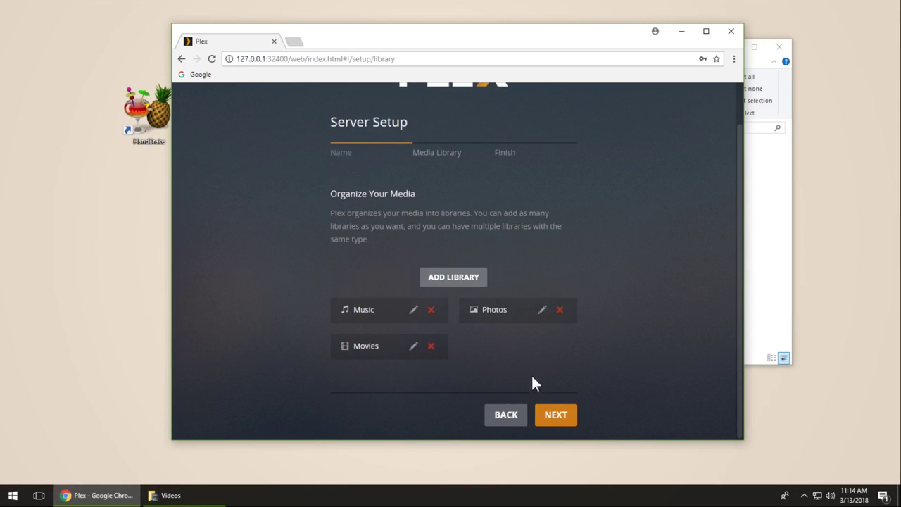
left_click(556, 414)
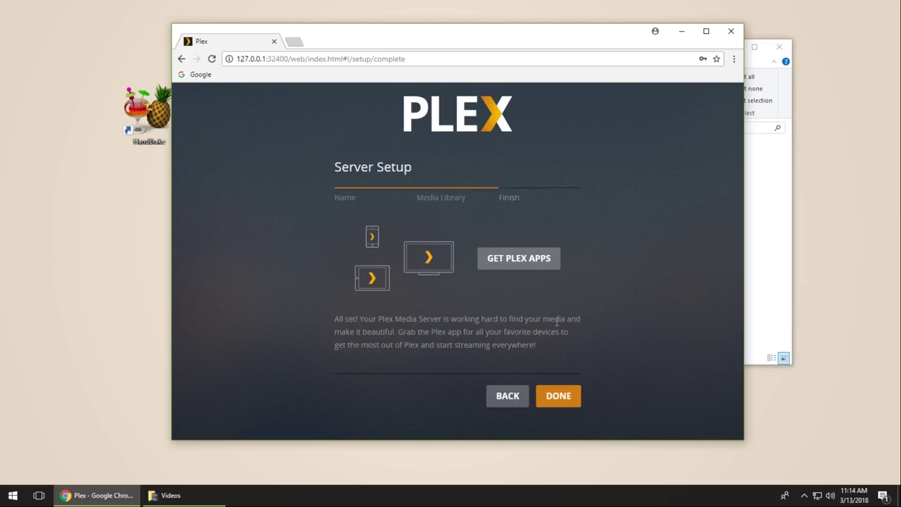
left_click(517, 270)
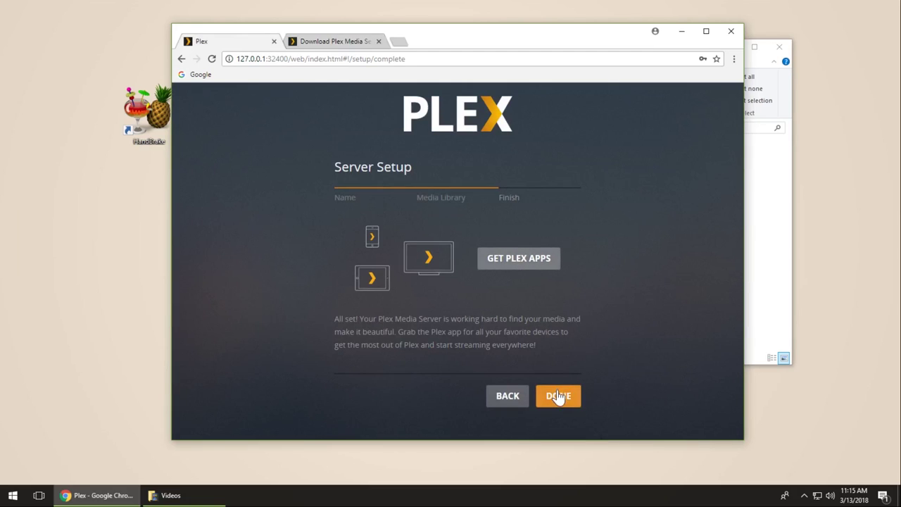
left_click(558, 397)
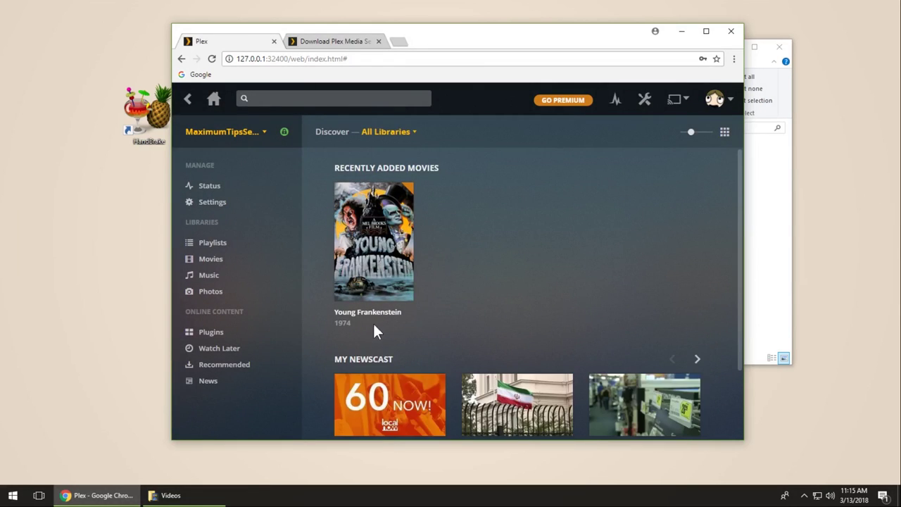
Step: Open the details page of Young Frankenstein from the recently added movies and maximize the browser window
left_click(357, 312)
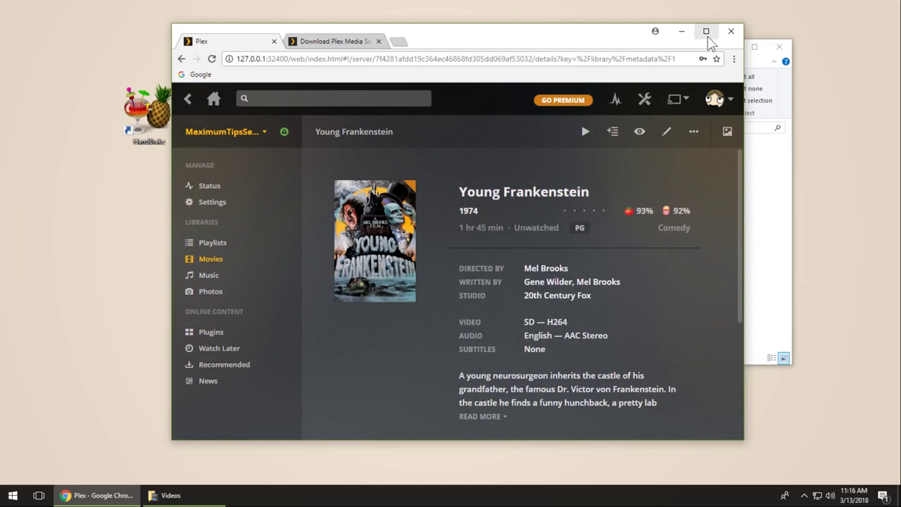
left_click(706, 31)
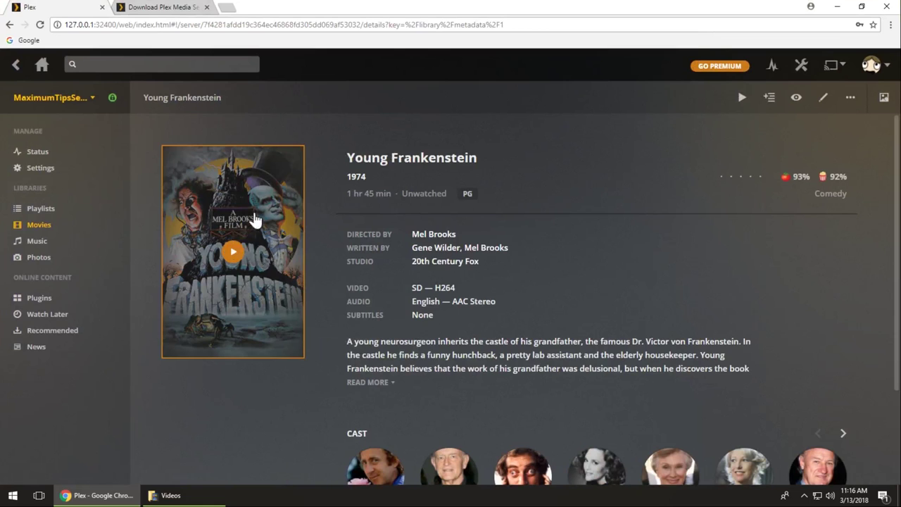
Step: Play Young Frankenstein from its poster and stop the playback
mouse_move(235, 305)
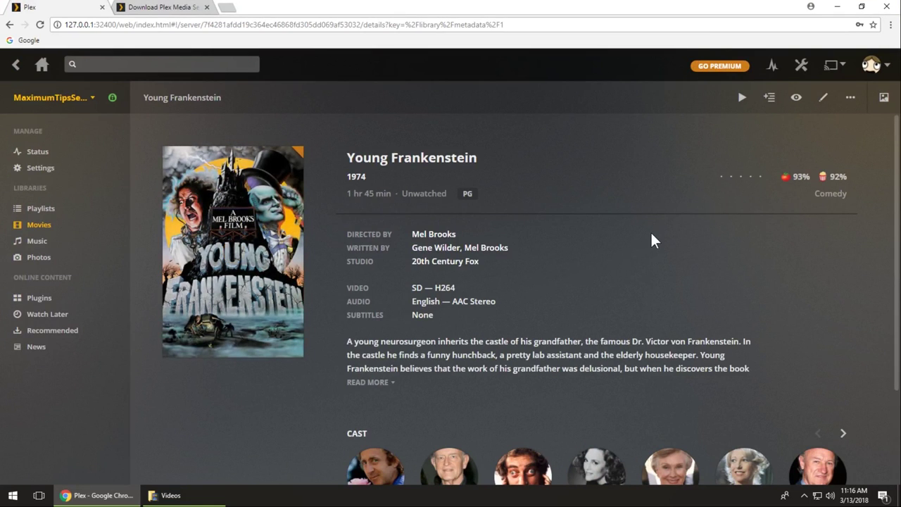
left_click(238, 260)
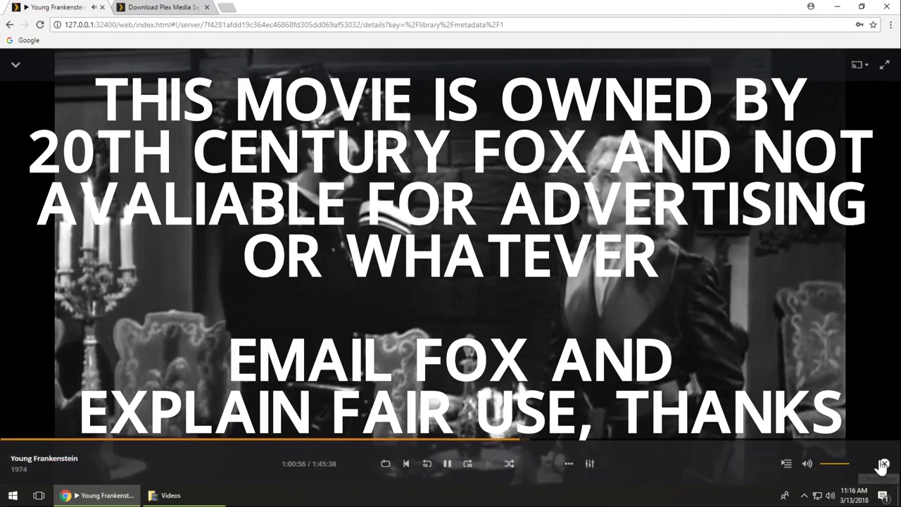
left_click(884, 464)
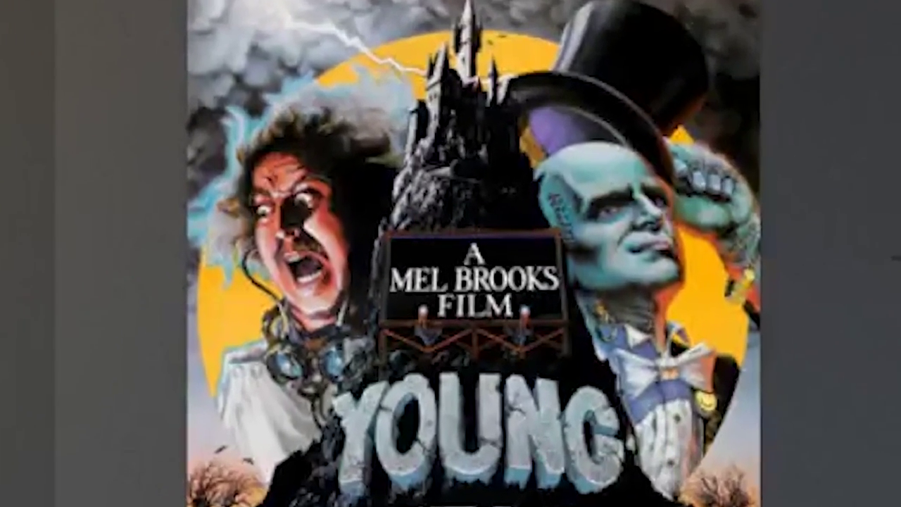